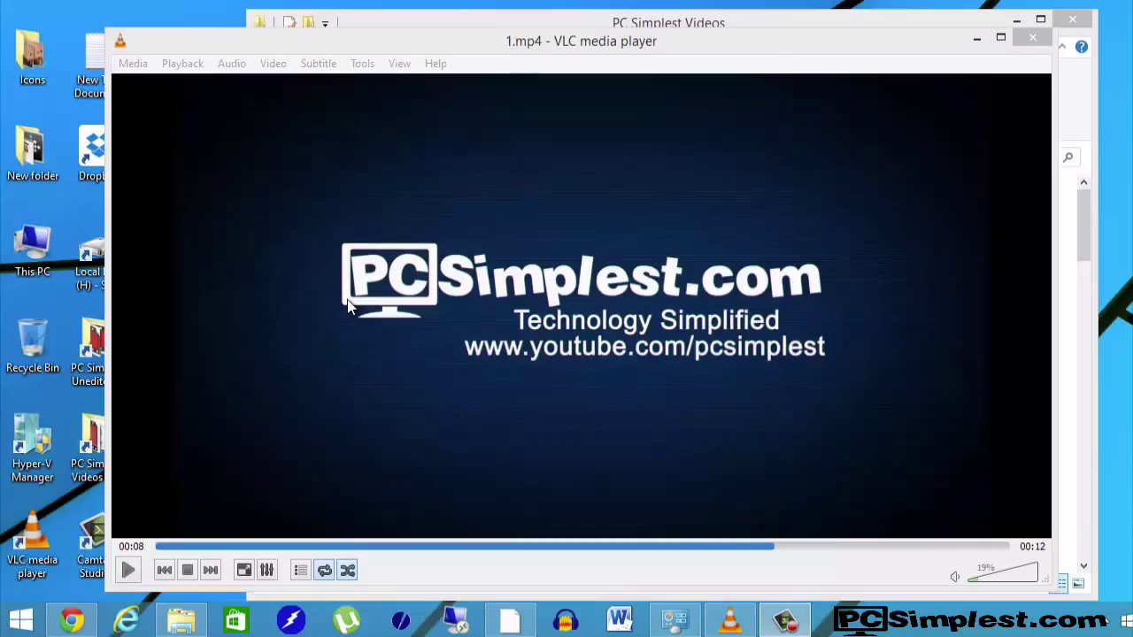
- Resume the 1.mp4 intro, then shrink the VLC window and place it near the top-left
{"action": "left_click", "coordinate": [129, 572]}
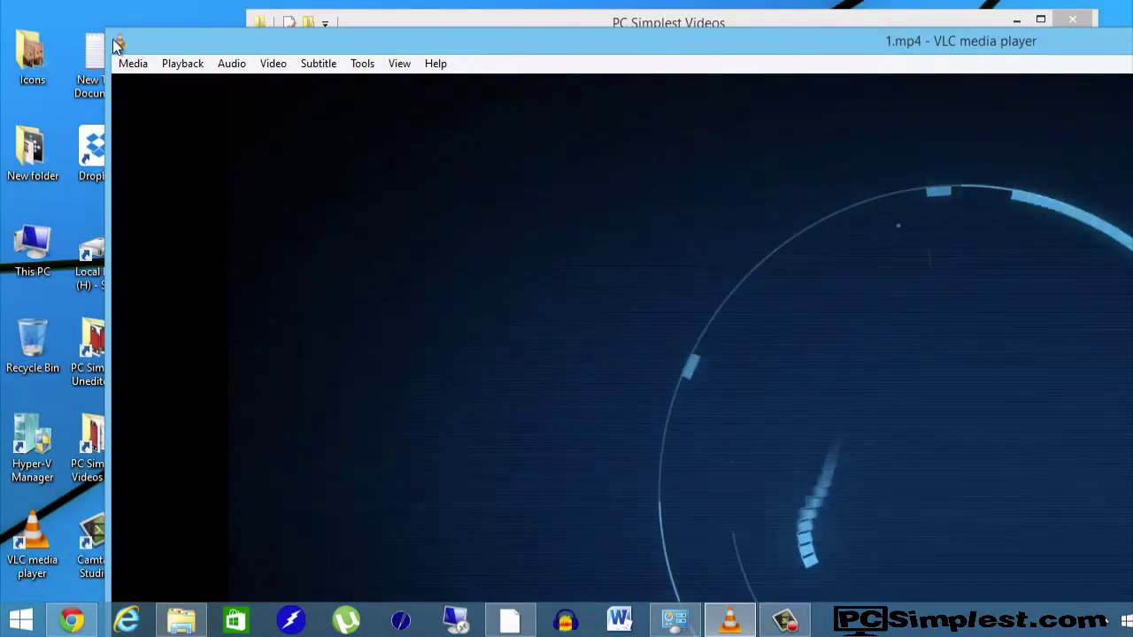
{"action": "mouse_move", "coordinate": [100, 23]}
{"action": "left_mouse_down"}
{"action": "mouse_move", "coordinate": [607, 234]}
{"action": "mouse_move", "coordinate": [644, 227]}
{"action": "left_mouse_up"}
{"action": "mouse_move", "coordinate": [750, 262]}
{"action": "left_mouse_down"}
{"action": "mouse_move", "coordinate": [380, 138]}
{"action": "mouse_move", "coordinate": [112, 30]}
{"action": "left_mouse_up"}
{"action": "left_click_drag", "start_coordinate": [8, 9], "coordinate": [101, 74]}
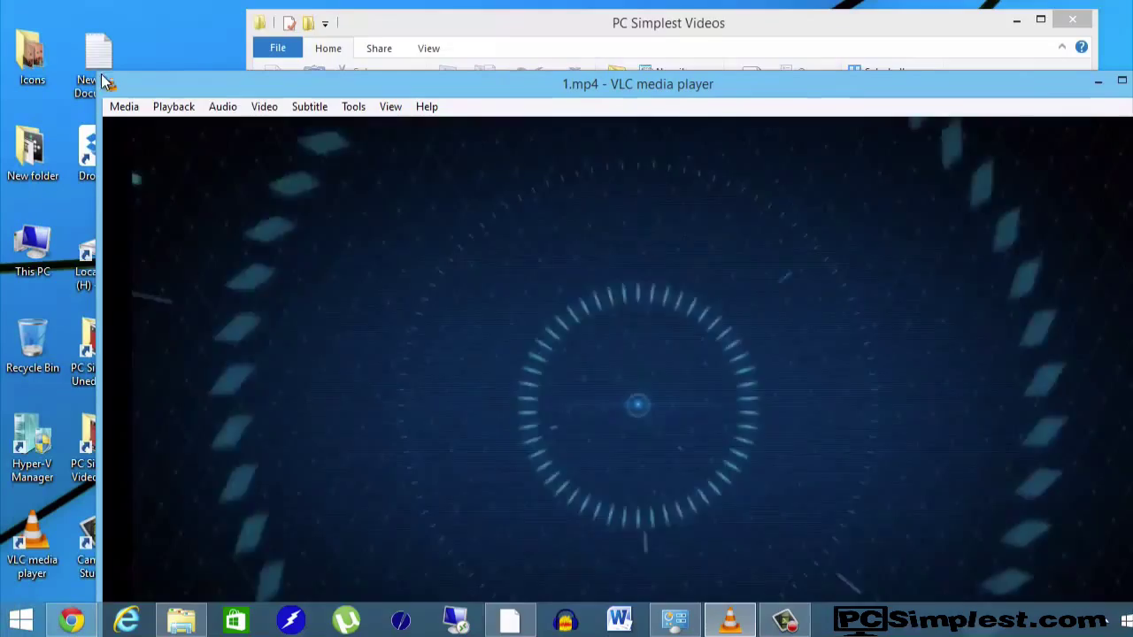
{"action": "mouse_move", "coordinate": [252, 92]}
{"action": "left_mouse_down"}
{"action": "mouse_move", "coordinate": [204, 37]}
{"action": "mouse_move", "coordinate": [215, 20]}
{"action": "mouse_move", "coordinate": [215, 72]}
{"action": "left_mouse_up"}
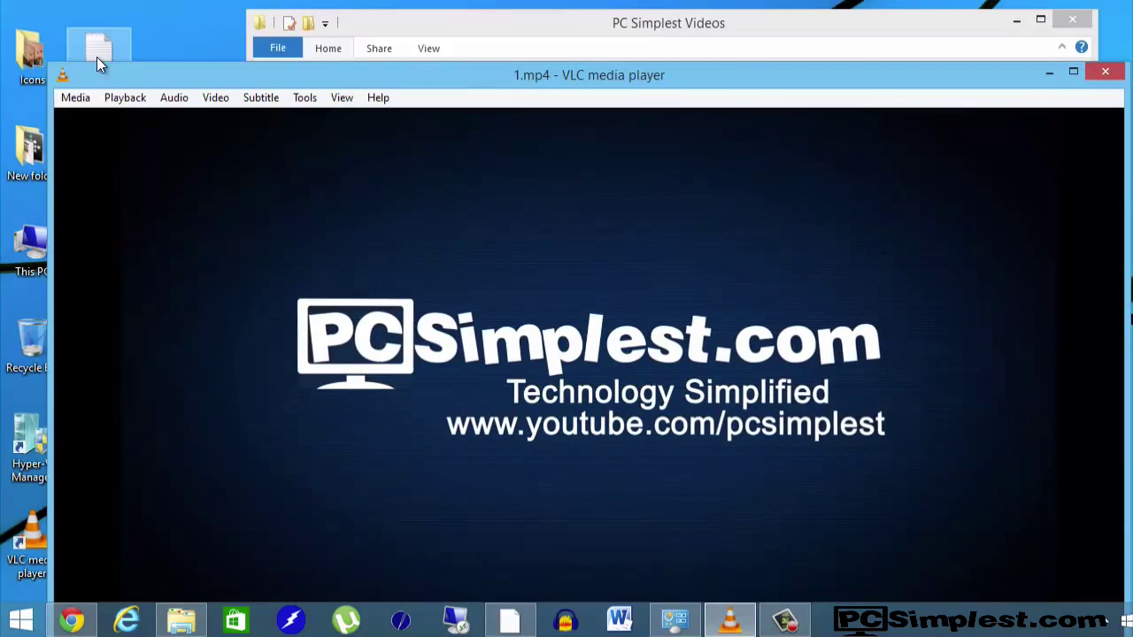
{"action": "left_click_drag", "start_coordinate": [51, 64], "coordinate": [164, 138]}
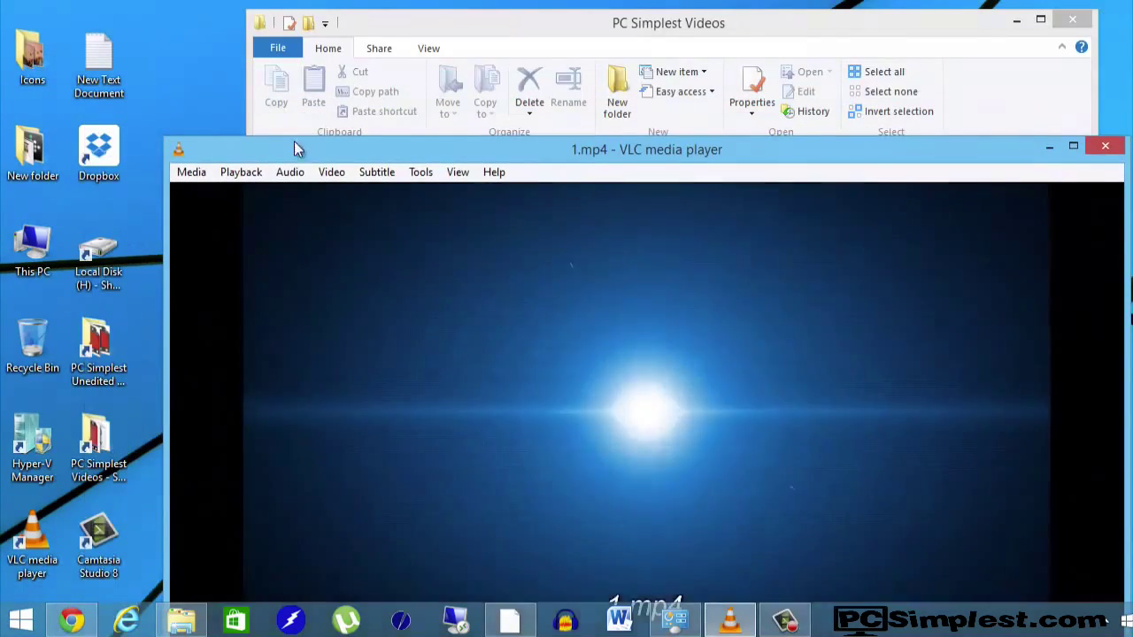
{"action": "left_click_drag", "start_coordinate": [298, 148], "coordinate": [220, 79]}
{"action": "left_click_drag", "start_coordinate": [374, 84], "coordinate": [373, 67]}
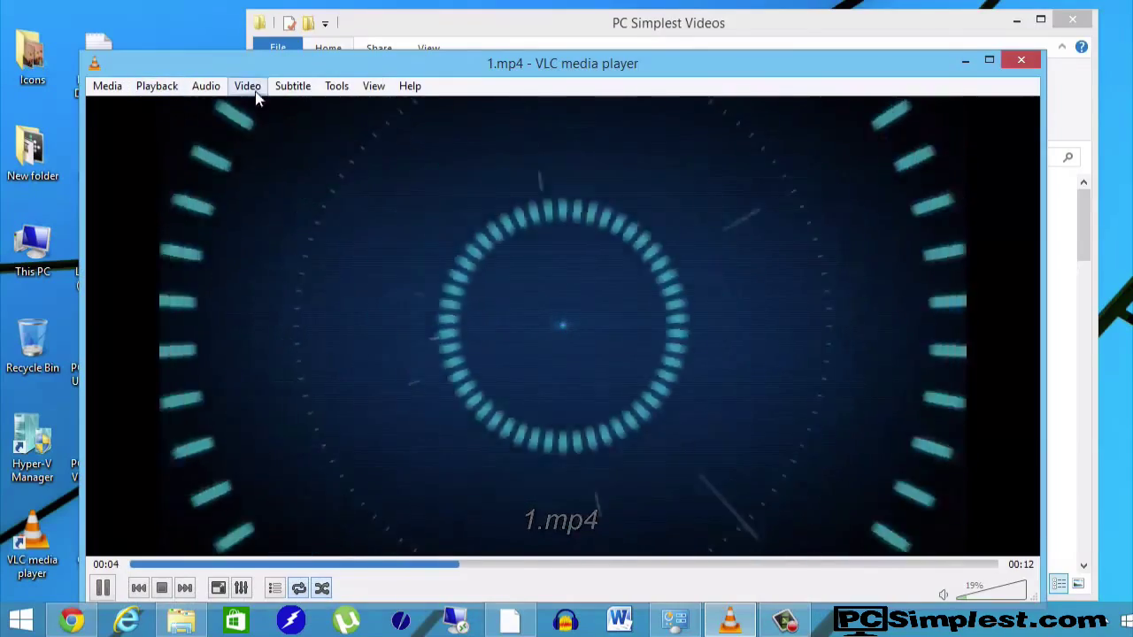
- Browse the Media, Playback, Audio, Video, Tools and Subtitle menus, then drag the player down-right
{"action": "left_click", "coordinate": [123, 88]}
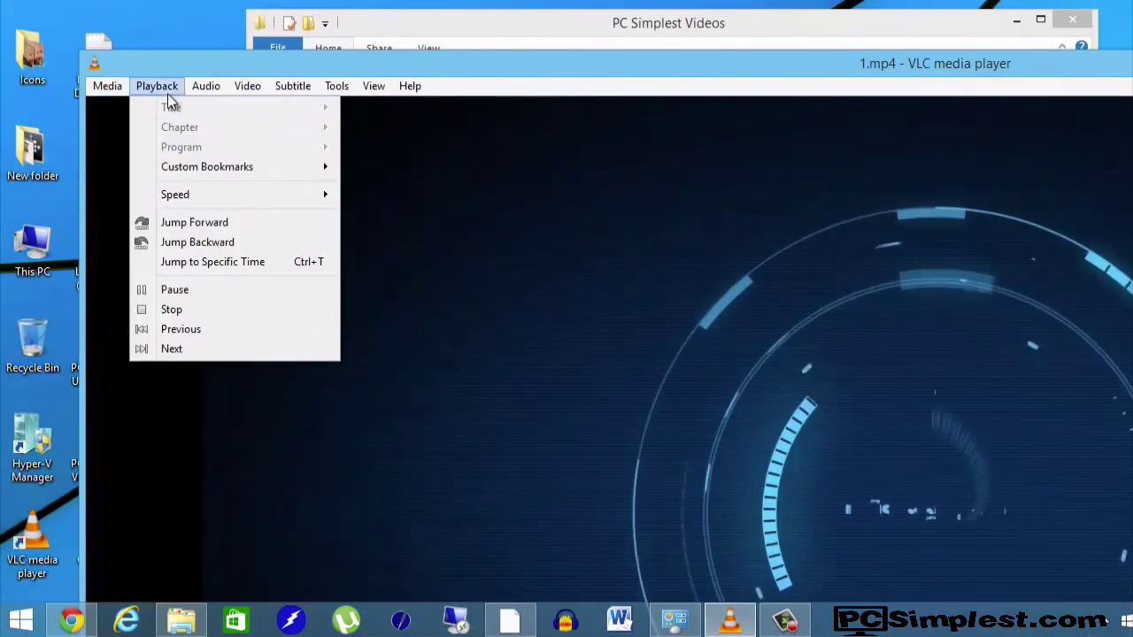
{"action": "left_click", "coordinate": [169, 97]}
{"action": "left_click", "coordinate": [168, 99]}
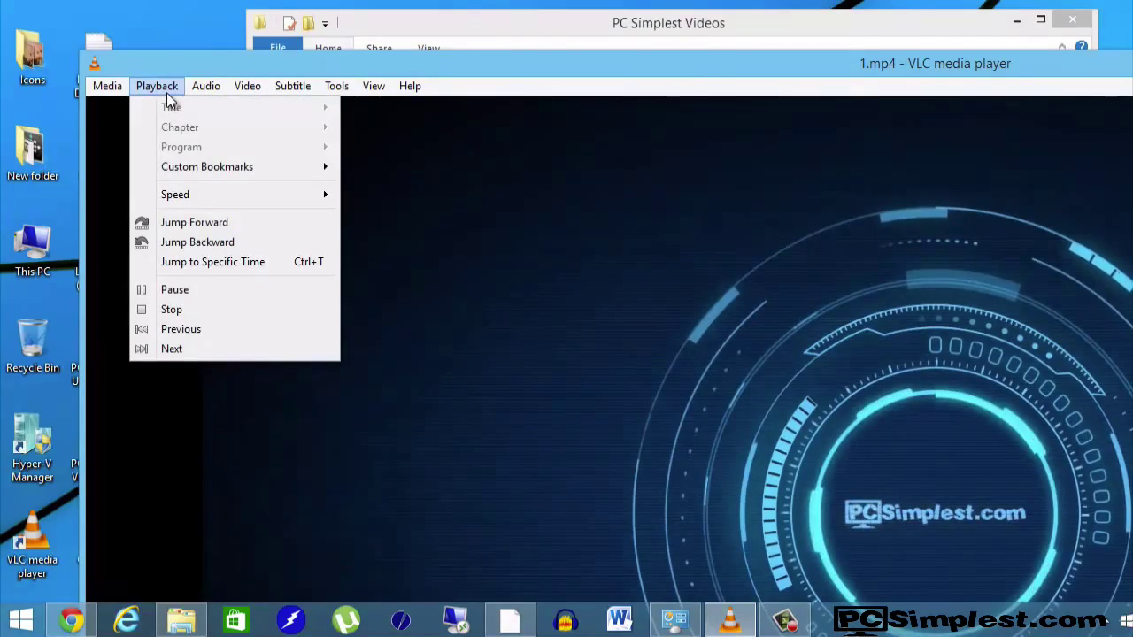
{"action": "mouse_move", "coordinate": [208, 88]}
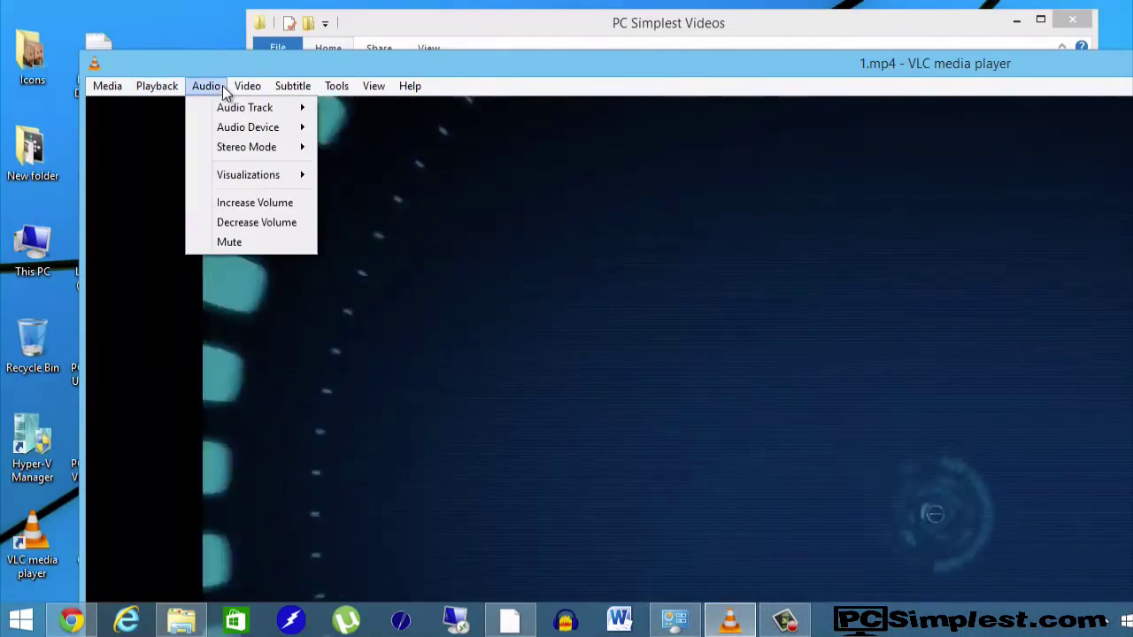
{"action": "mouse_move", "coordinate": [248, 89]}
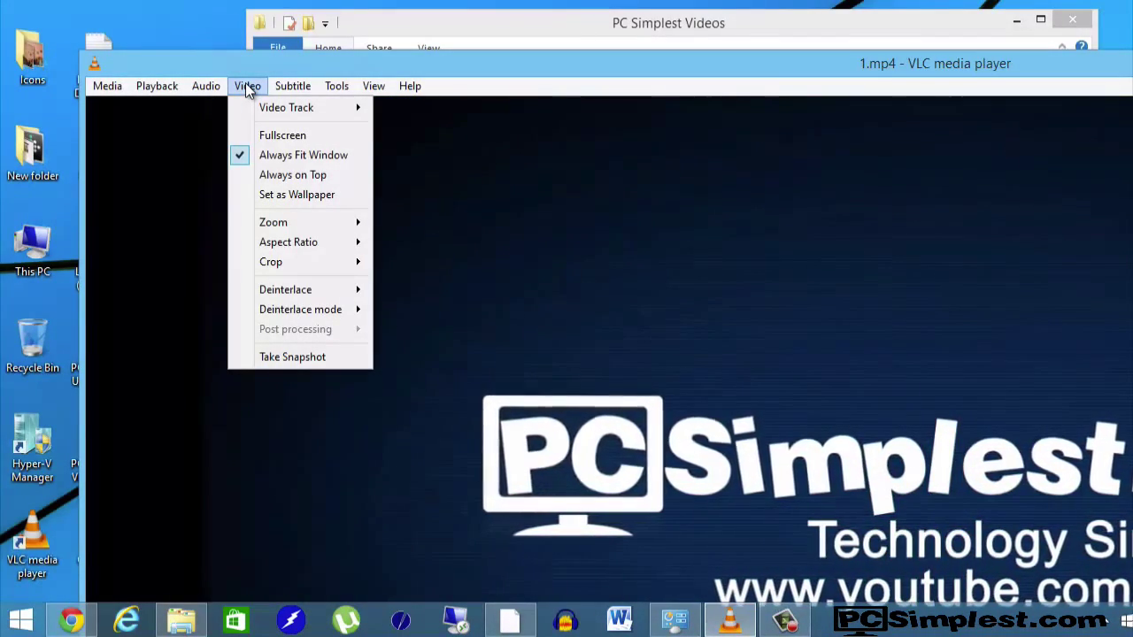
{"action": "mouse_move", "coordinate": [339, 92]}
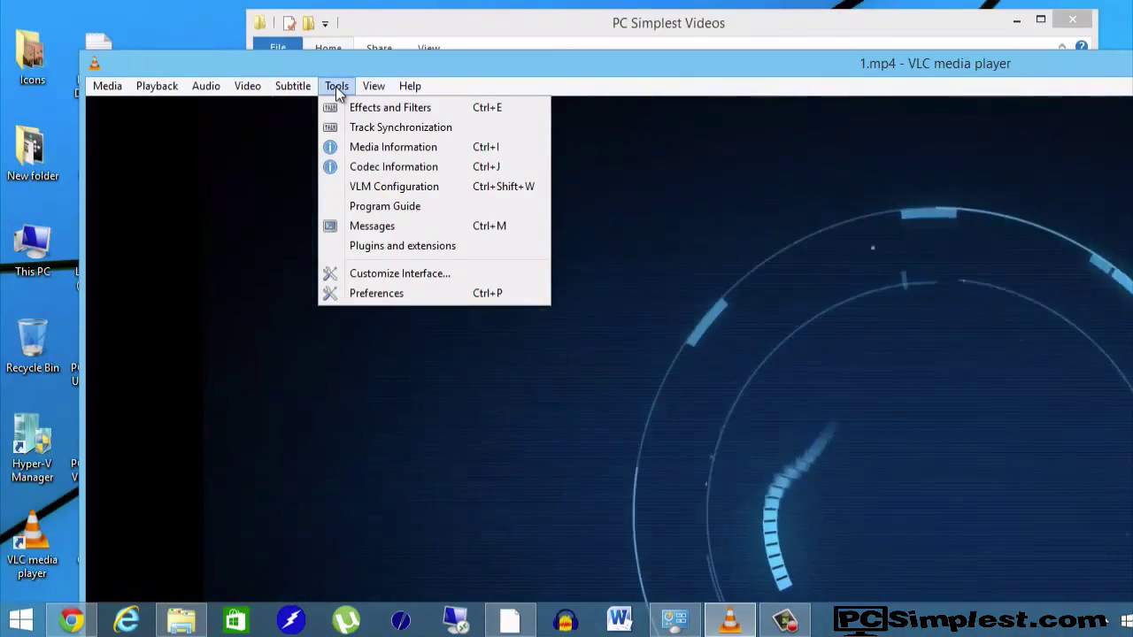
{"action": "mouse_move", "coordinate": [292, 88]}
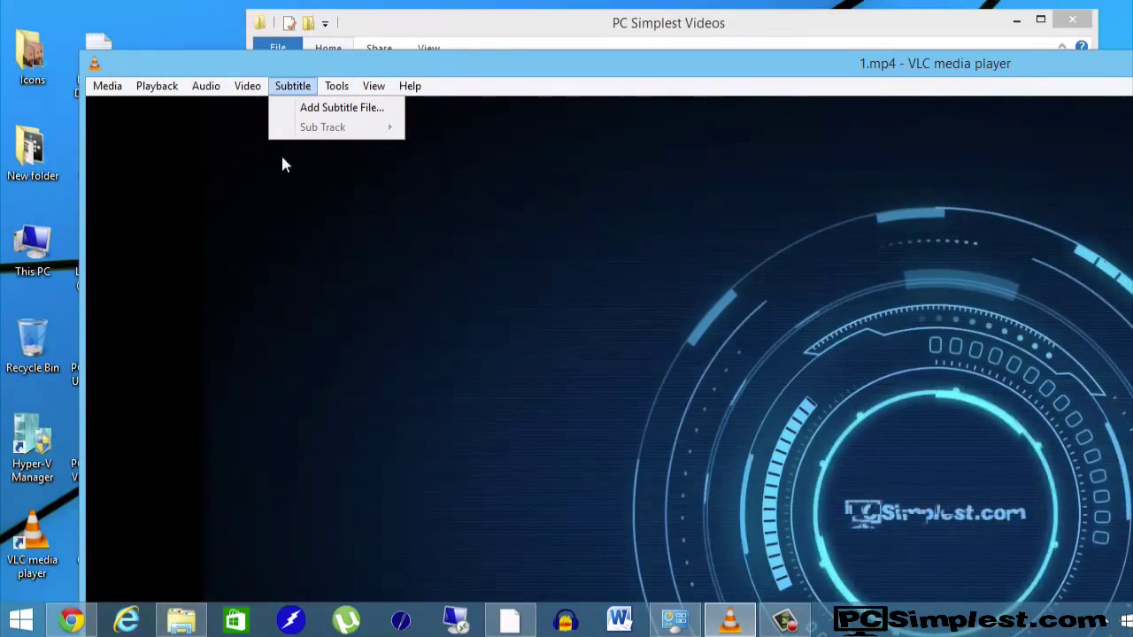
{"action": "mouse_move", "coordinate": [157, 86]}
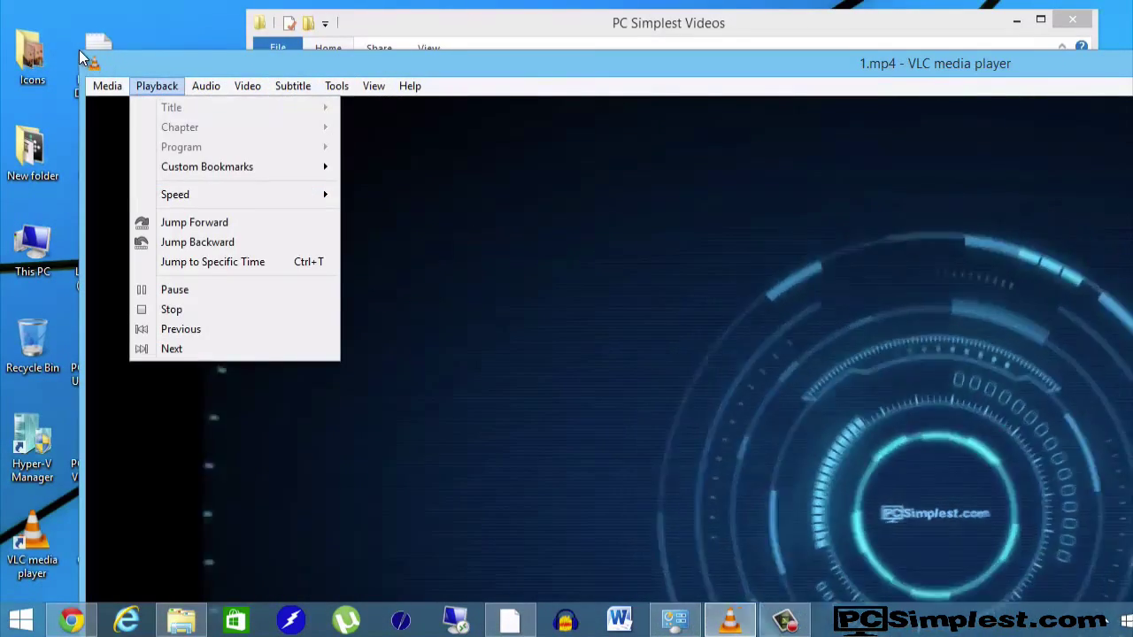
{"action": "left_click", "coordinate": [84, 60]}
{"action": "mouse_move", "coordinate": [84, 60]}
{"action": "left_mouse_down"}
{"action": "mouse_move", "coordinate": [519, 291]}
{"action": "mouse_move", "coordinate": [729, 347]}
{"action": "mouse_move", "coordinate": [235, 71]}
{"action": "mouse_move", "coordinate": [210, 71]}
{"action": "mouse_move", "coordinate": [493, 232]}
{"action": "mouse_move", "coordinate": [586, 215]}
{"action": "mouse_move", "coordinate": [326, 105]}
{"action": "left_mouse_up"}
- Pause 1.mp4 on its logo card and boost the volume to 125%
{"action": "left_click", "coordinate": [212, 565]}
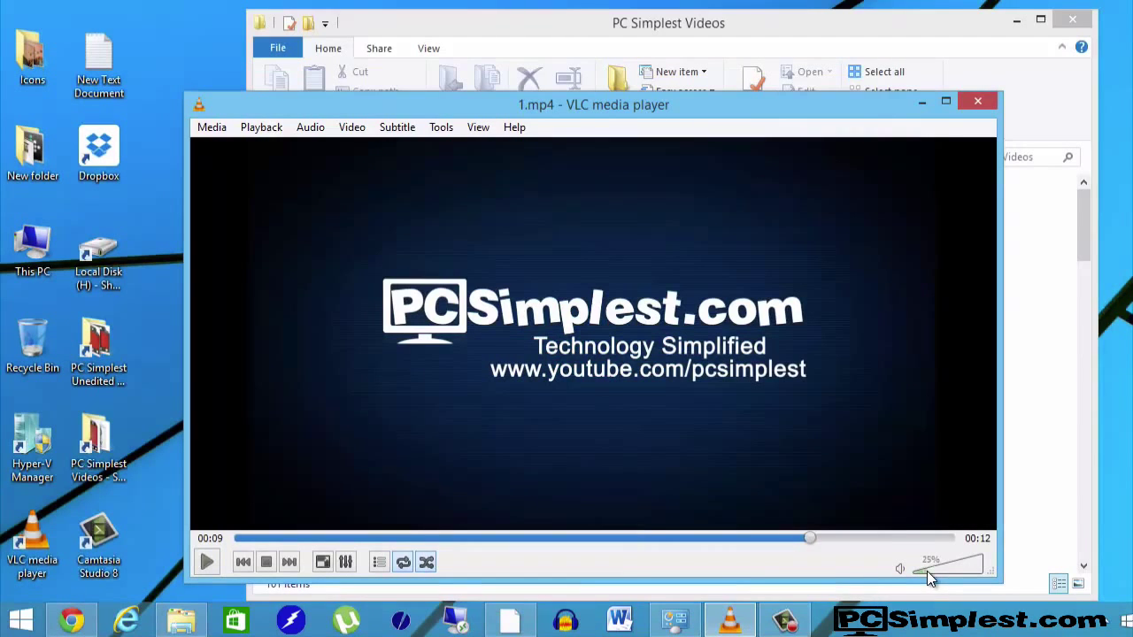
{"action": "left_click_drag", "start_coordinate": [966, 569], "coordinate": [972, 568]}
{"action": "scroll", "coordinate": [841, 432], "scroll_direction": "up", "scroll_amount": 15}
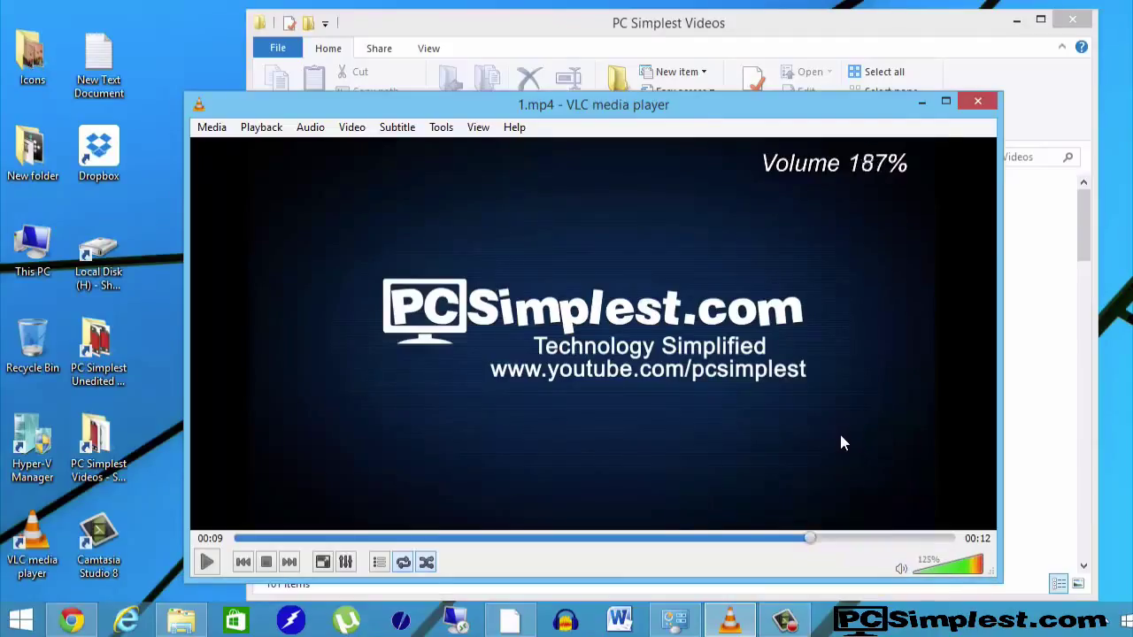
{"action": "scroll", "coordinate": [841, 442], "scroll_direction": "up", "scroll_amount": 3}
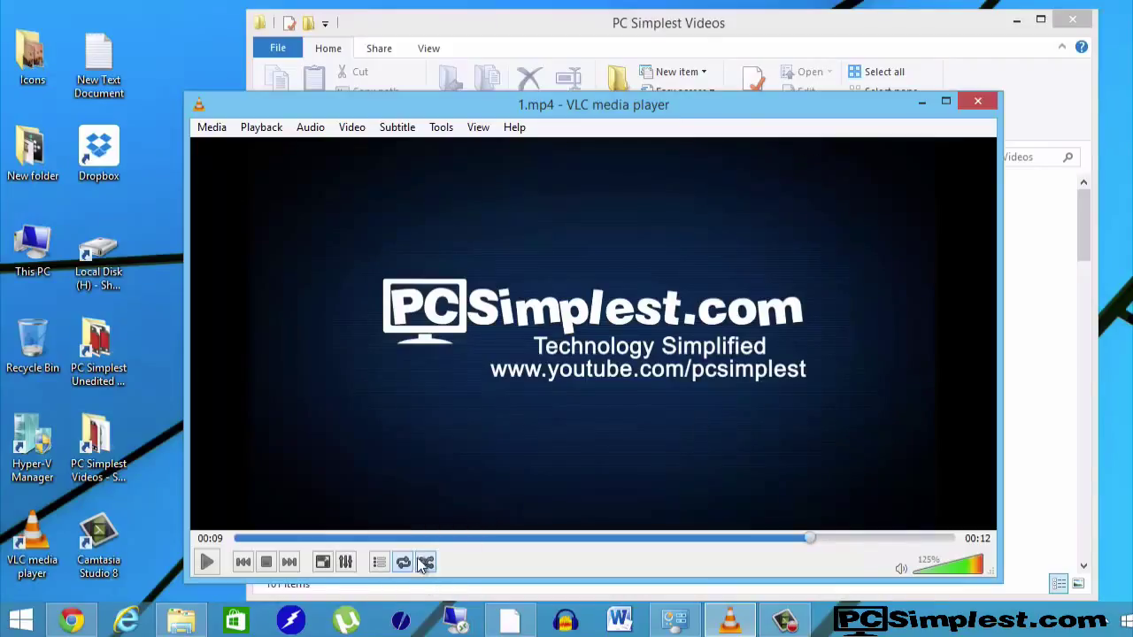
{"action": "left_click", "coordinate": [348, 563]}
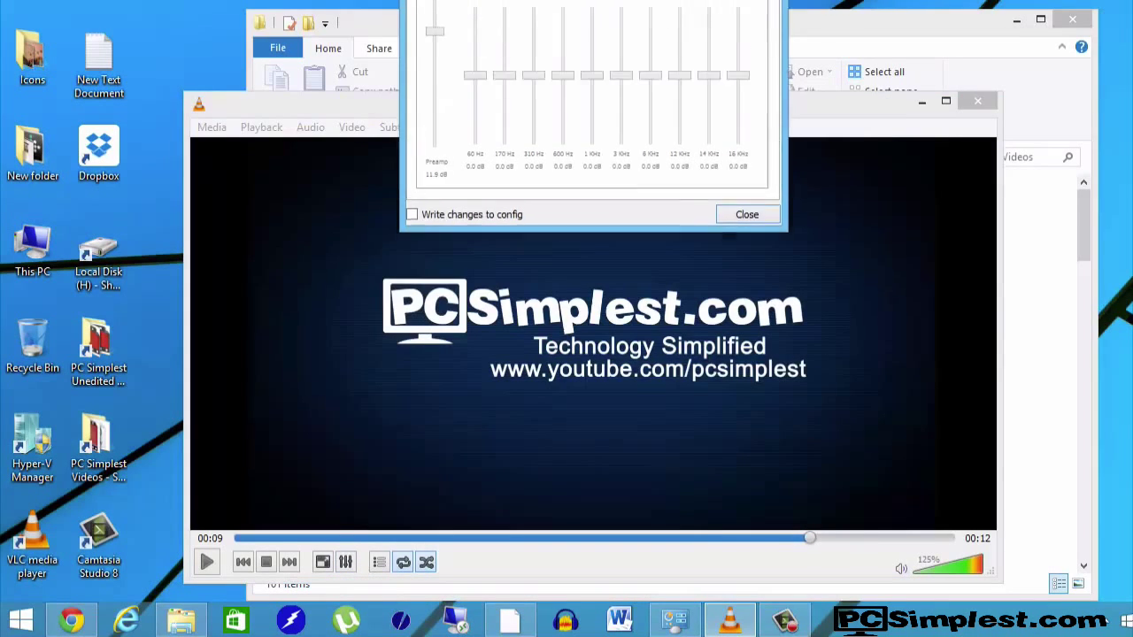
{"action": "left_click", "coordinate": [502, 168]}
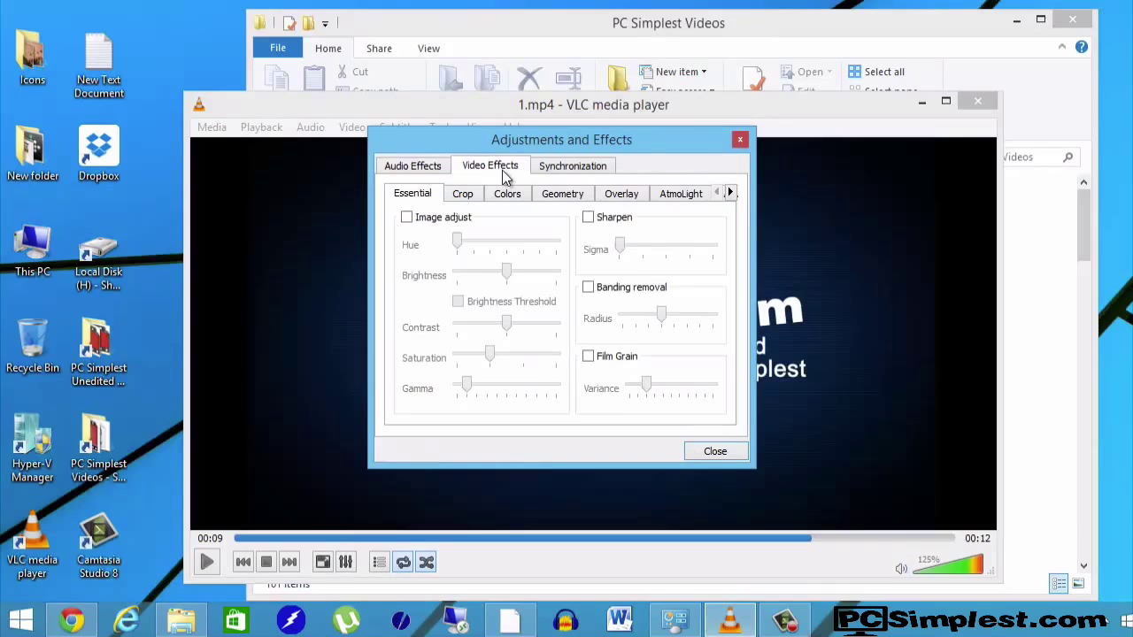
{"action": "left_click", "coordinate": [560, 172]}
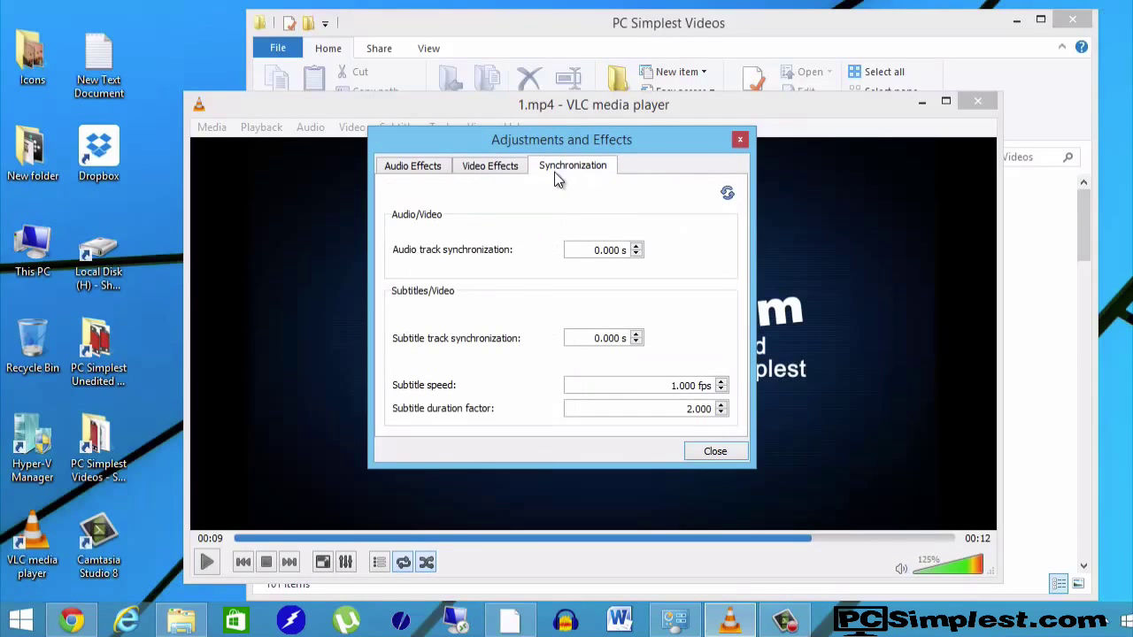
{"action": "left_click", "coordinate": [407, 163]}
{"action": "left_click", "coordinate": [741, 141]}
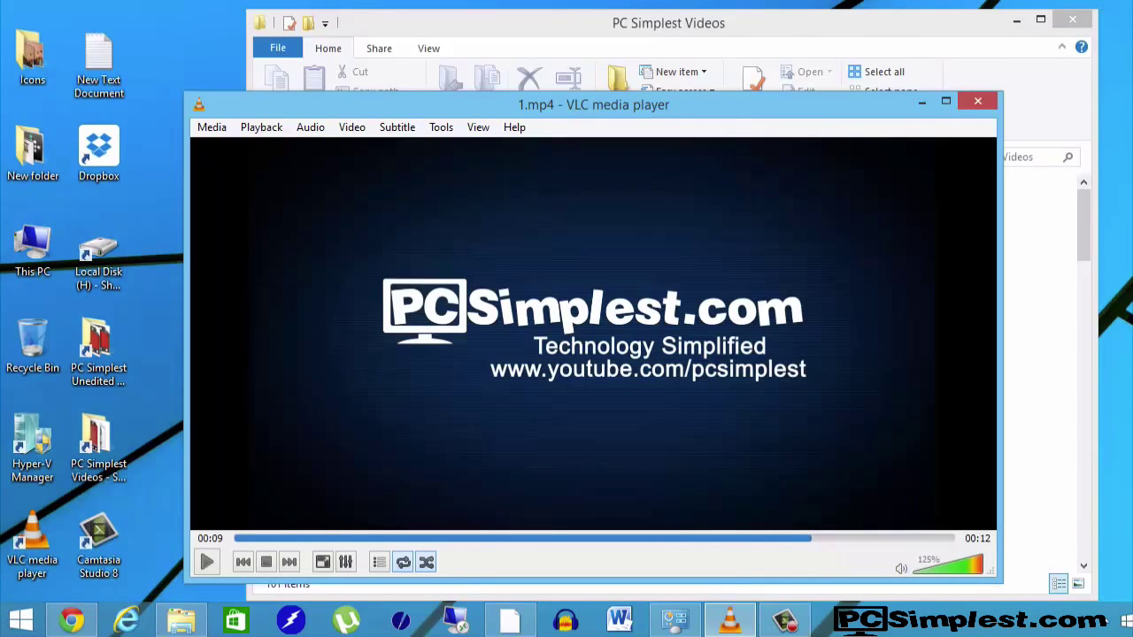
- In Explorer, go into tv new video, then tv correct, and play tv correct.mp4 in VLC
{"action": "left_click", "coordinate": [650, 36]}
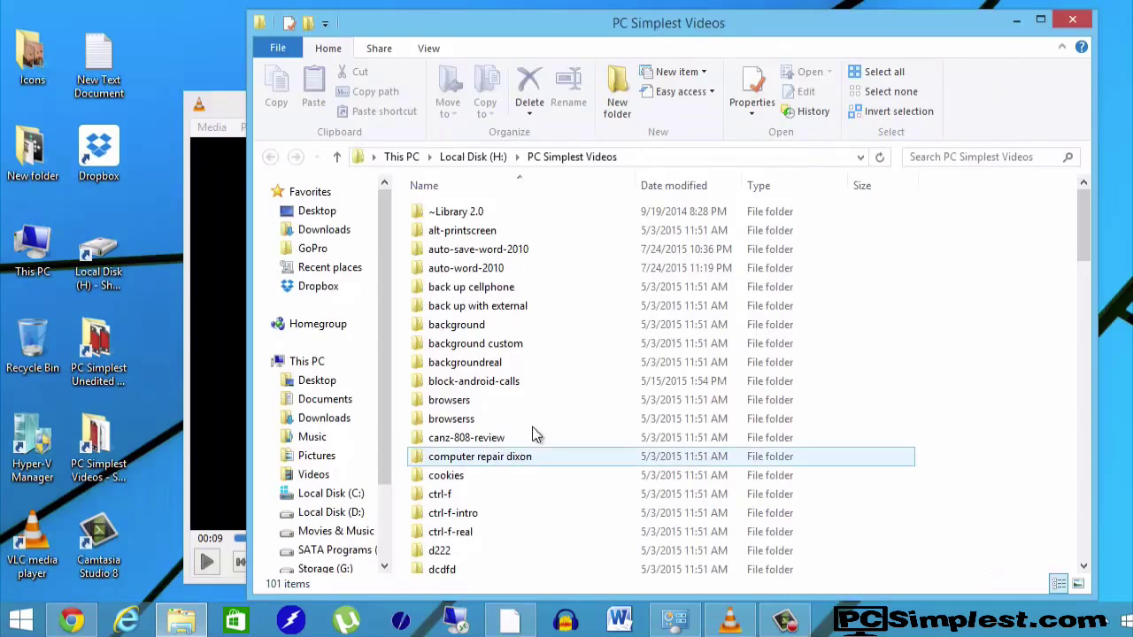
{"action": "scroll", "coordinate": [575, 398], "scroll_direction": "down", "scroll_amount": 5}
{"action": "left_click", "coordinate": [653, 379]}
{"action": "scroll", "coordinate": [655, 390], "scroll_direction": "down", "scroll_amount": 20}
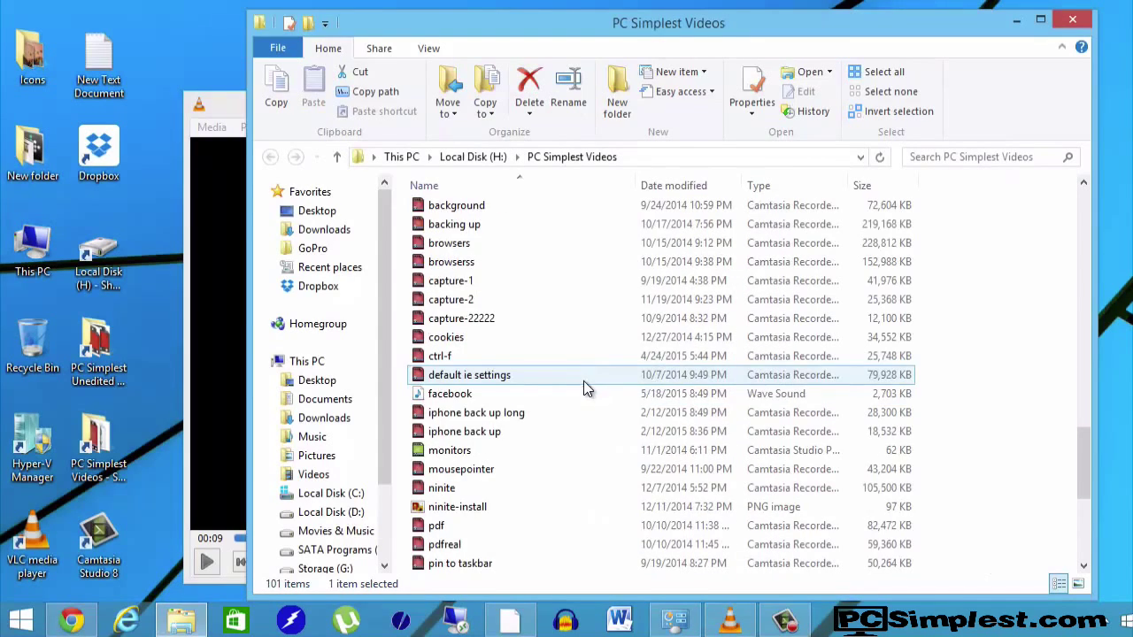
{"action": "scroll", "coordinate": [547, 424], "scroll_direction": "up", "scroll_amount": 15}
{"action": "left_click", "coordinate": [463, 292]}
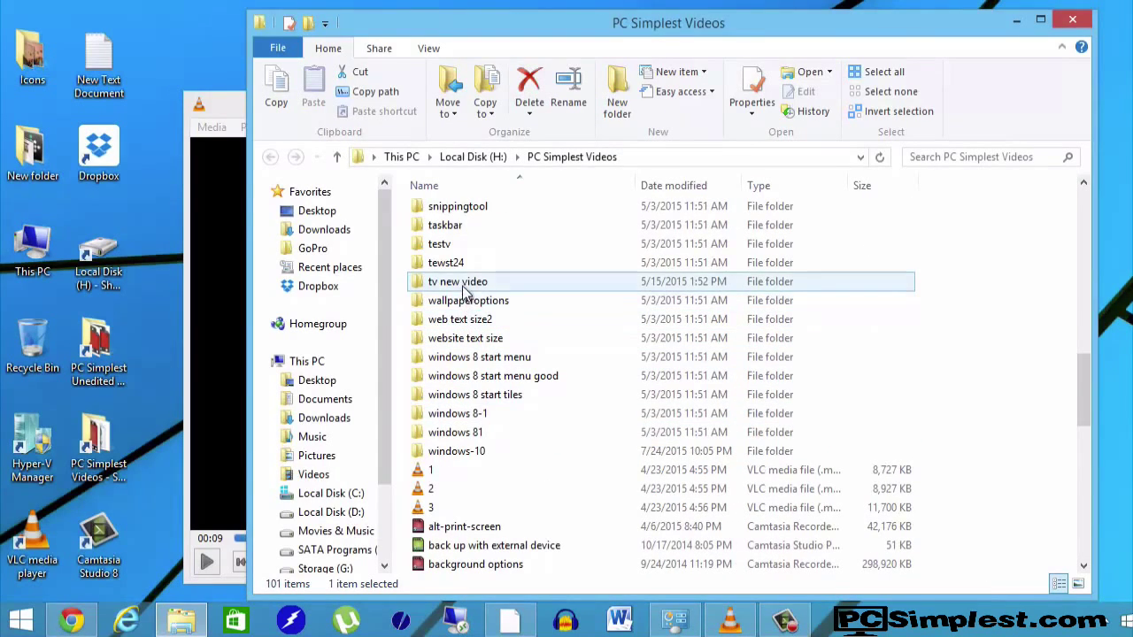
{"action": "double_click", "coordinate": [461, 288]}
{"action": "double_click", "coordinate": [455, 213]}
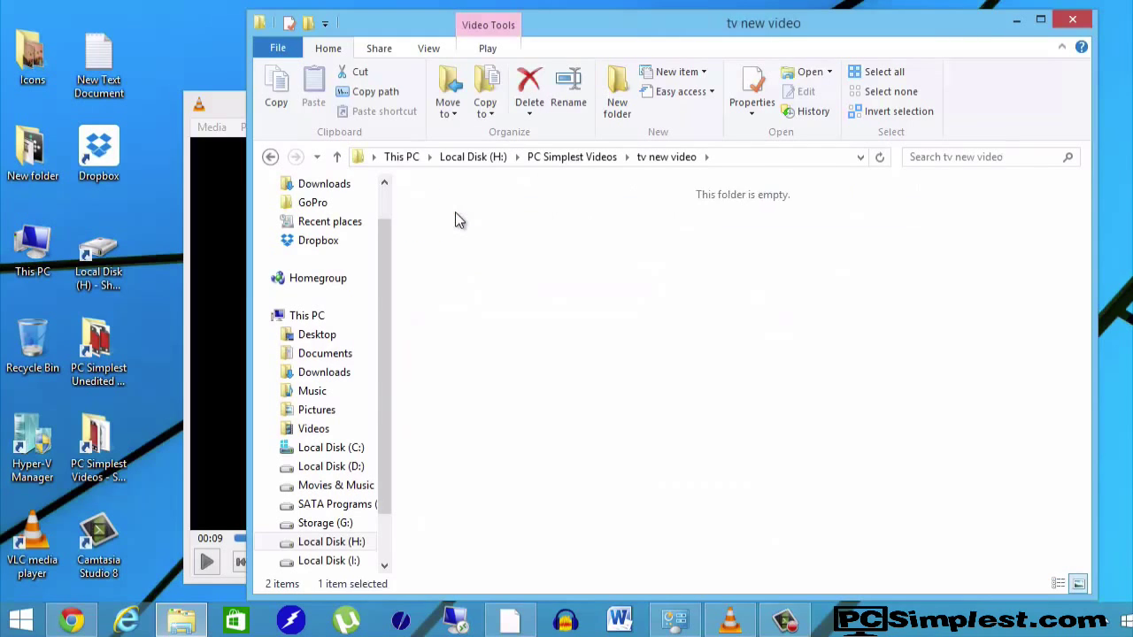
{"action": "double_click", "coordinate": [454, 261]}
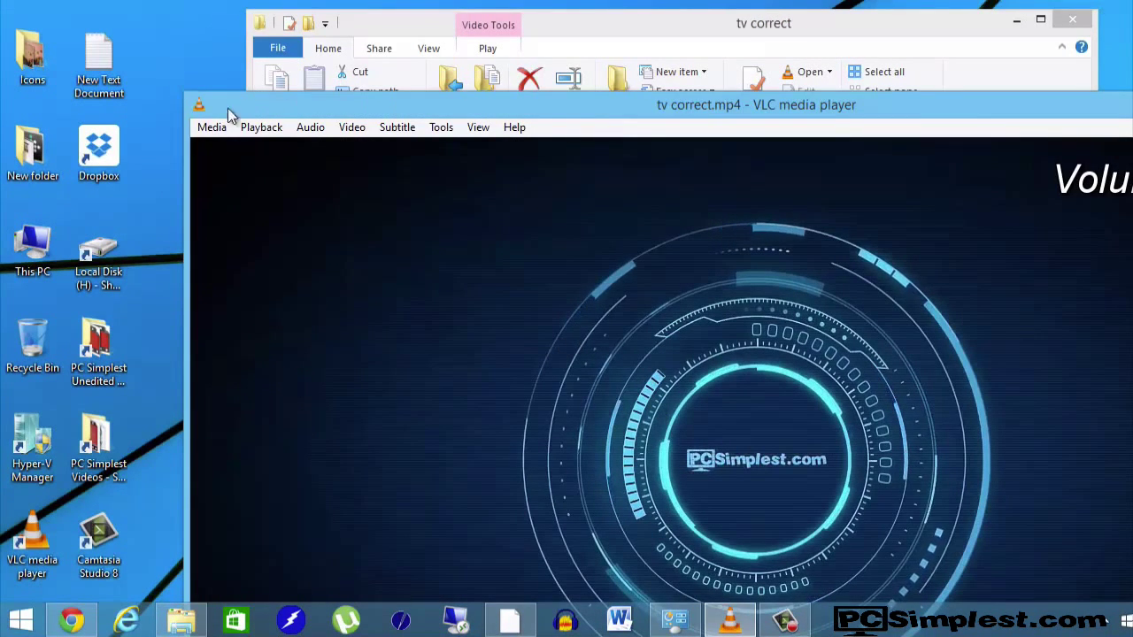
- Shrink and reposition the tv correct.mp4 player, jumping ahead through roughly 00:23, 02:06 and 02:45
{"action": "left_click_drag", "start_coordinate": [181, 91], "coordinate": [702, 281]}
{"action": "left_click_drag", "start_coordinate": [849, 294], "coordinate": [318, 115]}
{"action": "left_click", "coordinate": [252, 594]}
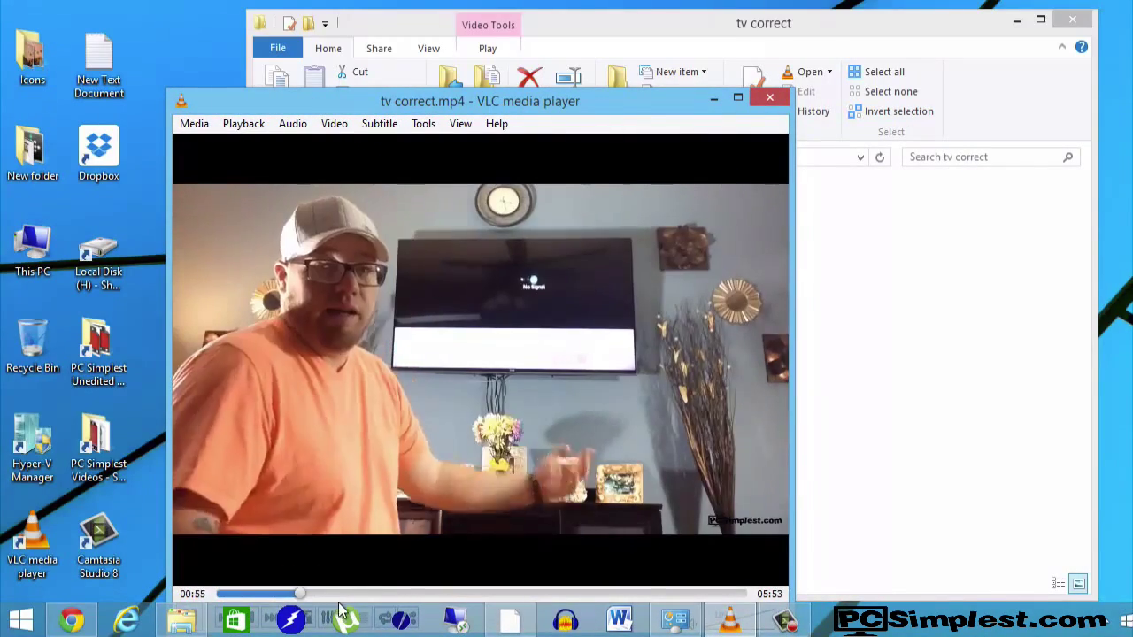
{"action": "left_click", "coordinate": [352, 594]}
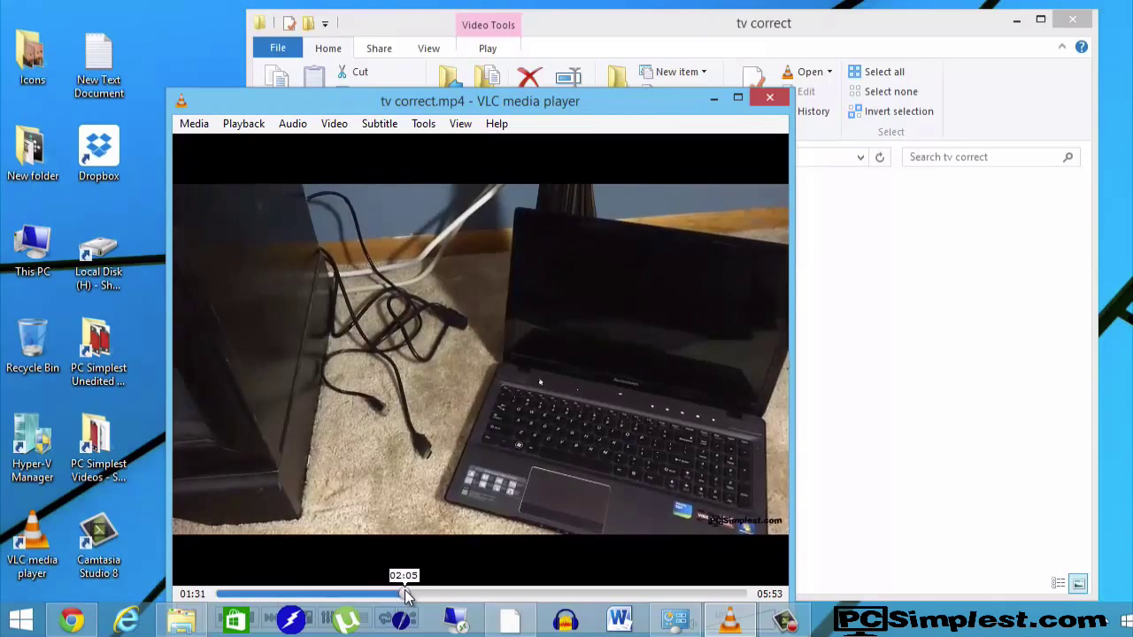
{"action": "left_click", "coordinate": [405, 594]}
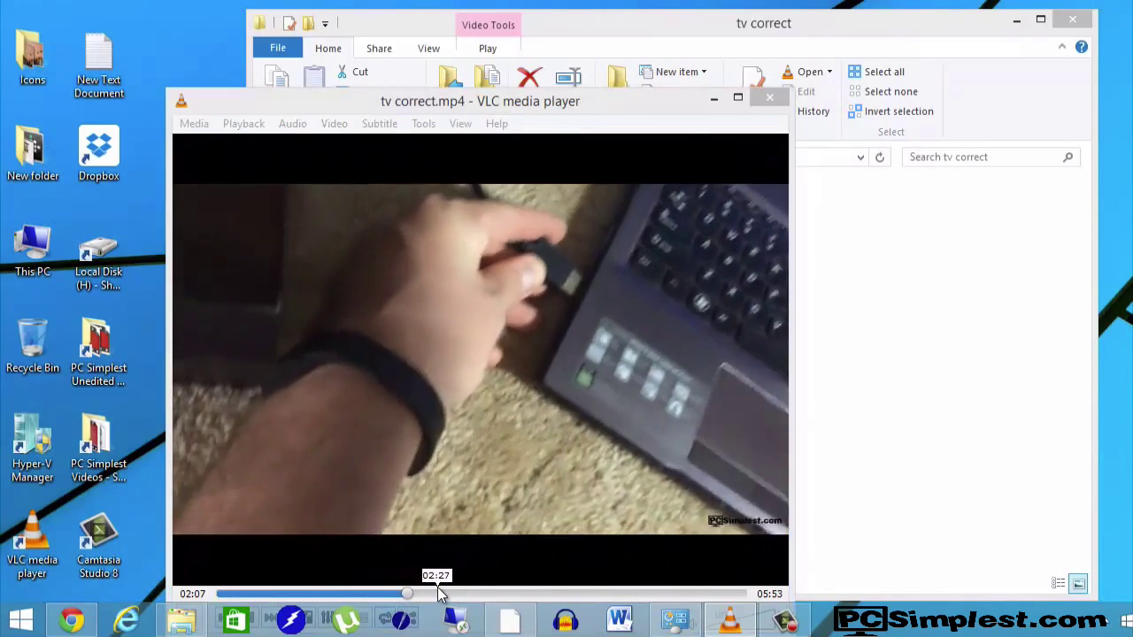
{"action": "left_click", "coordinate": [464, 595]}
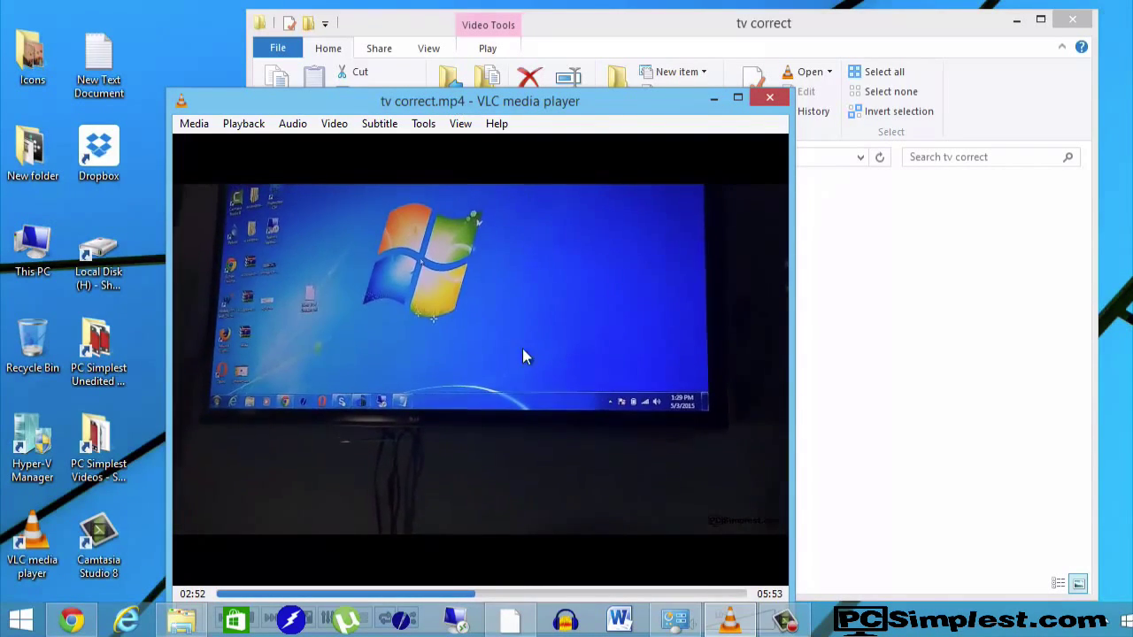
{"action": "mouse_move", "coordinate": [357, 88]}
{"action": "left_mouse_down"}
{"action": "mouse_move", "coordinate": [354, 111]}
{"action": "mouse_move", "coordinate": [357, 93]}
{"action": "left_mouse_up"}
{"action": "left_click_drag", "start_coordinate": [358, 126], "coordinate": [359, 99]}
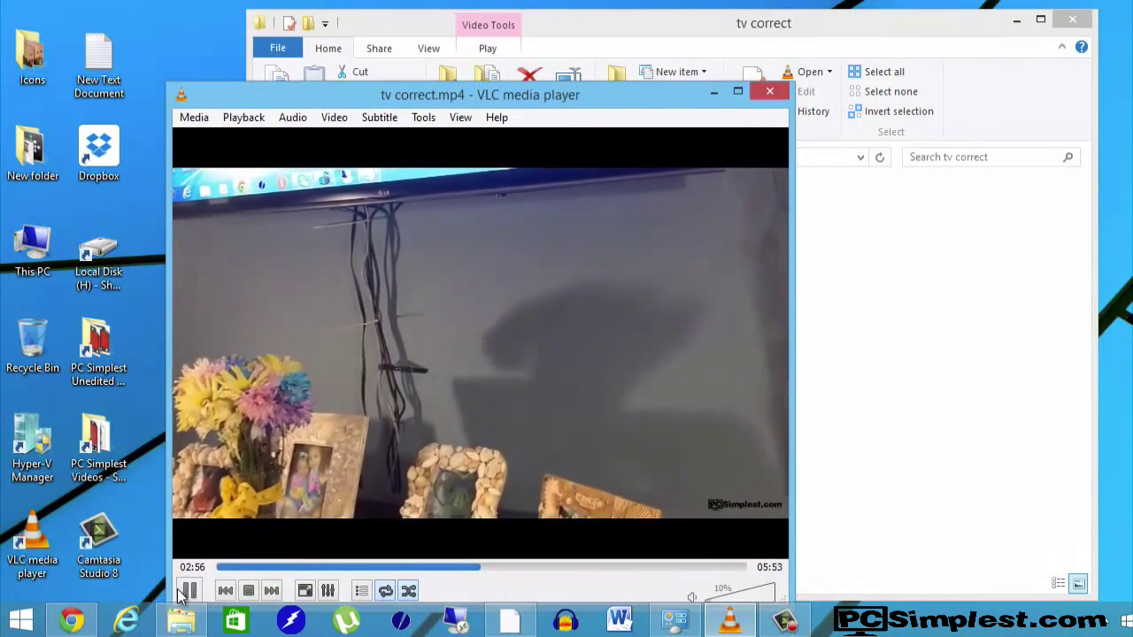